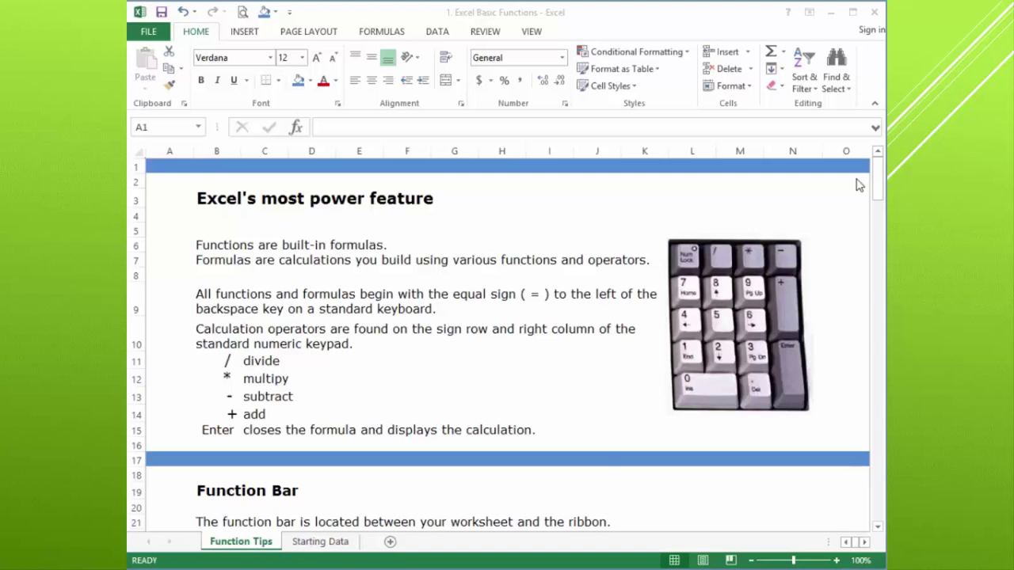
# Step: Switch to the Starting Data sheet and select the Last Year Total cell B9
pyautogui.click(881, 183)
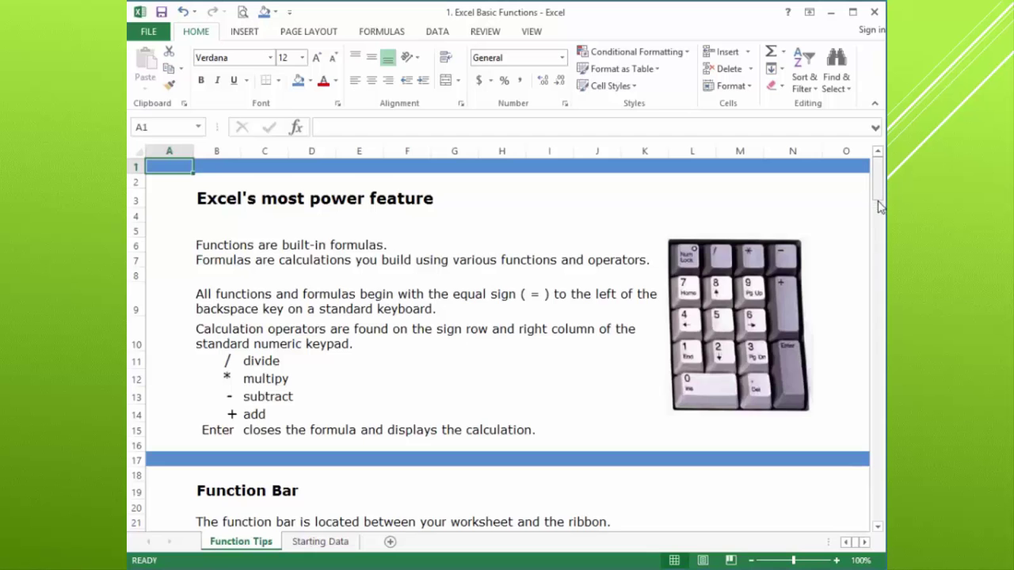
pyautogui.moveTo(878, 194); pyautogui.dragTo(883, 170)
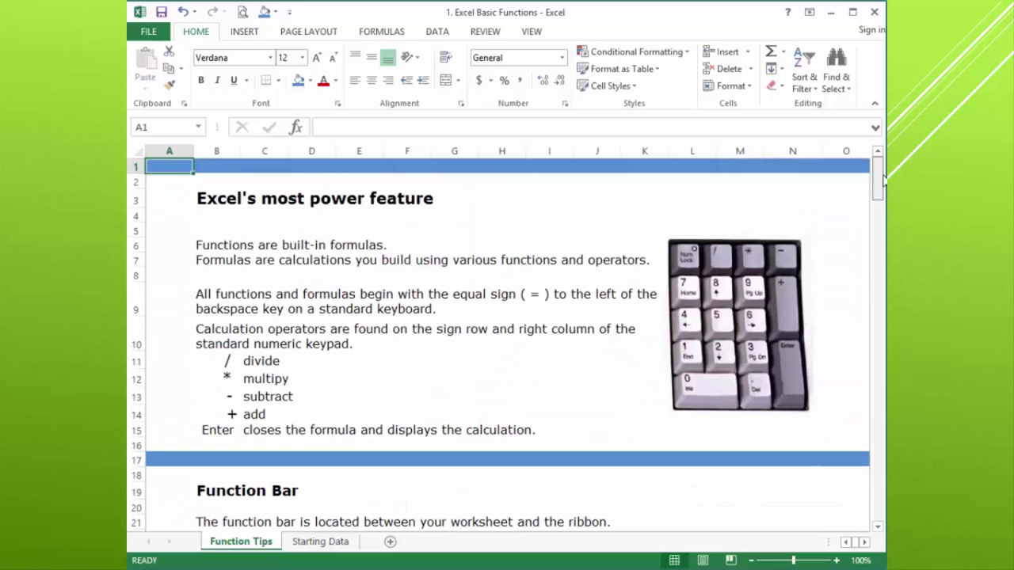
pyautogui.click(333, 543)
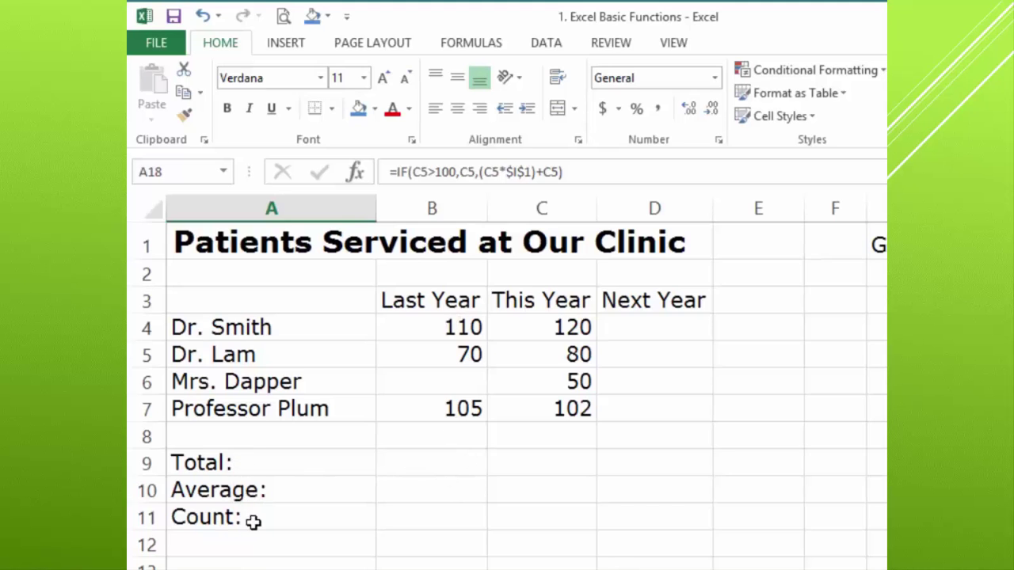
pyautogui.click(457, 467)
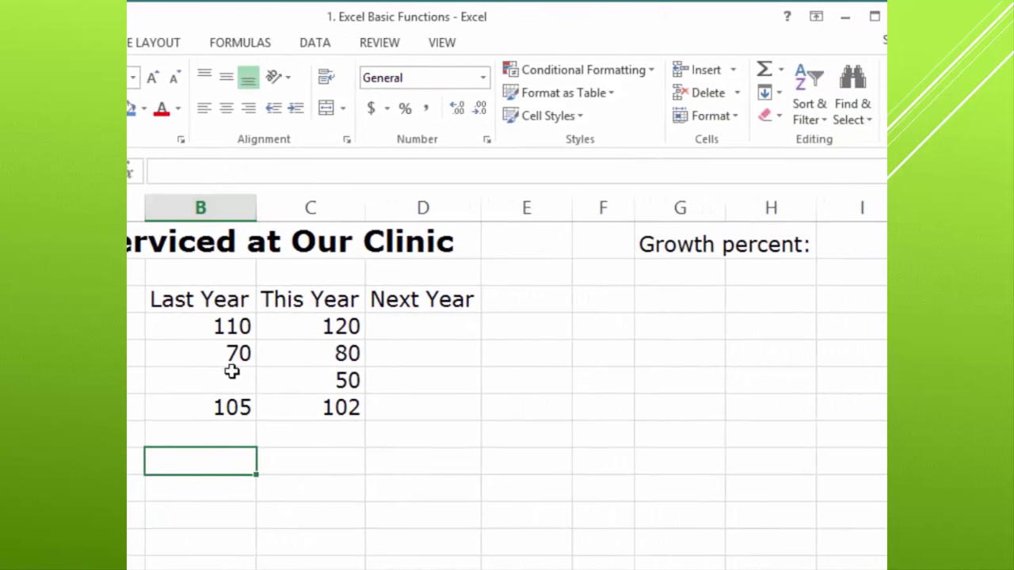
# Step: AutoSum B4:B7 into B9 for a 285 total, then fill the formula right to C9
pyautogui.click(766, 73)
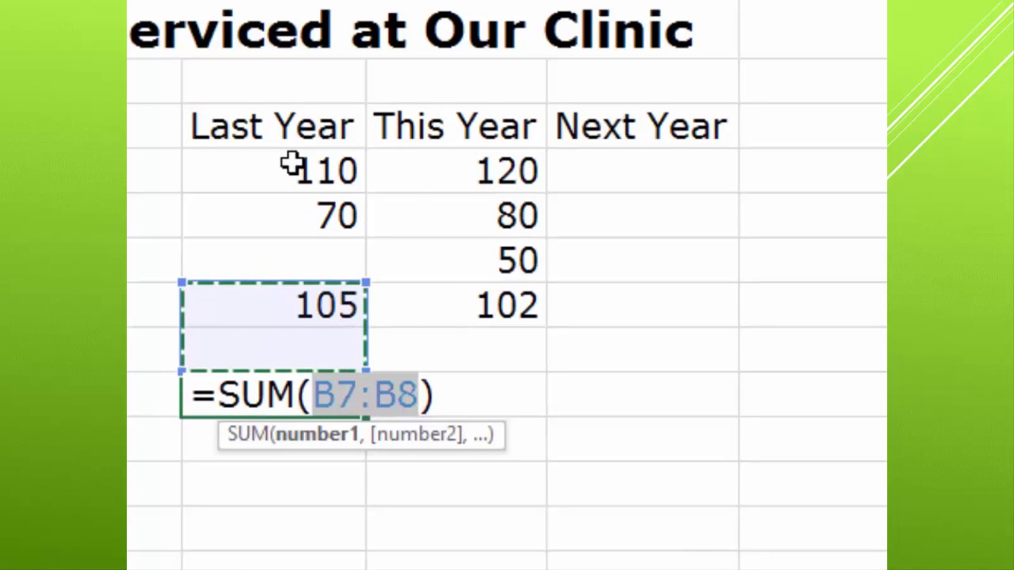
pyautogui.moveTo(291, 164); pyautogui.dragTo(276, 312)
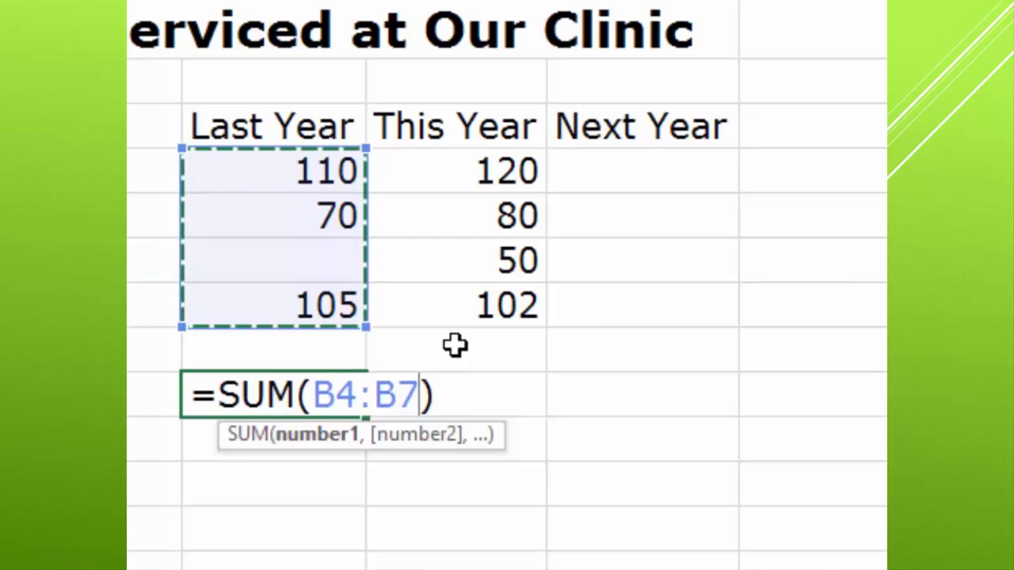
pyautogui.press('Return')
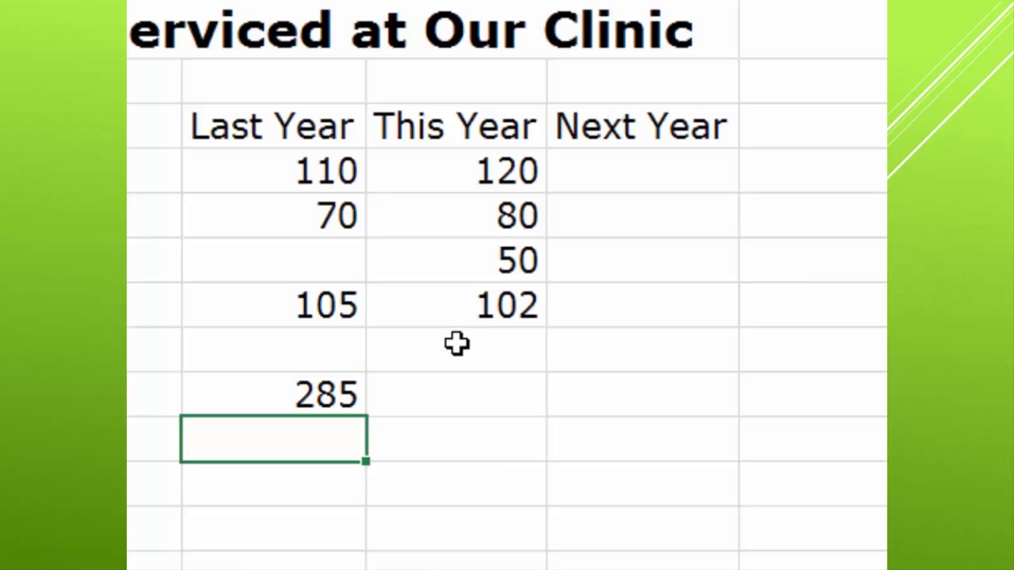
pyautogui.click(331, 396)
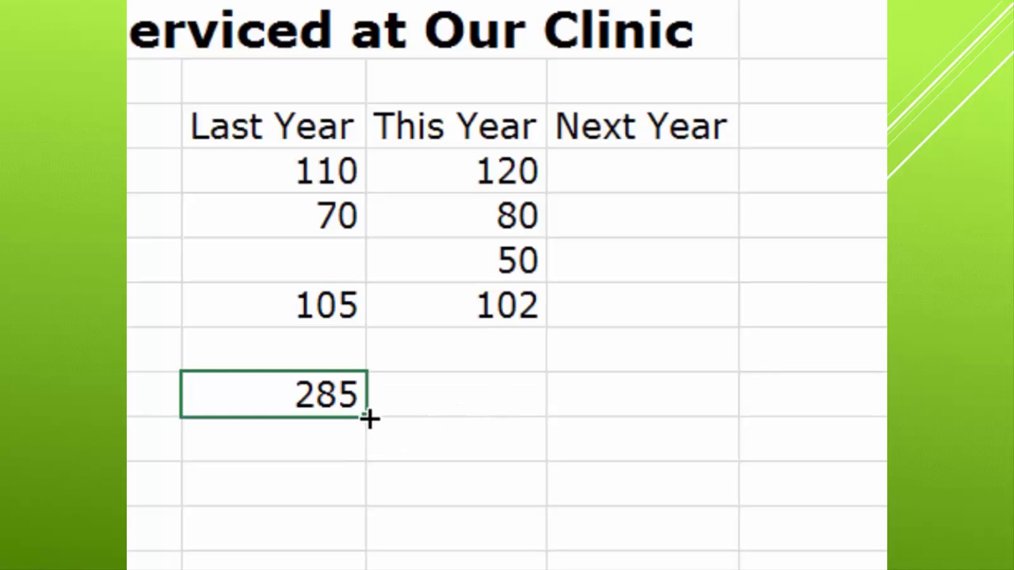
pyautogui.moveTo(370, 419); pyautogui.dragTo(485, 417)
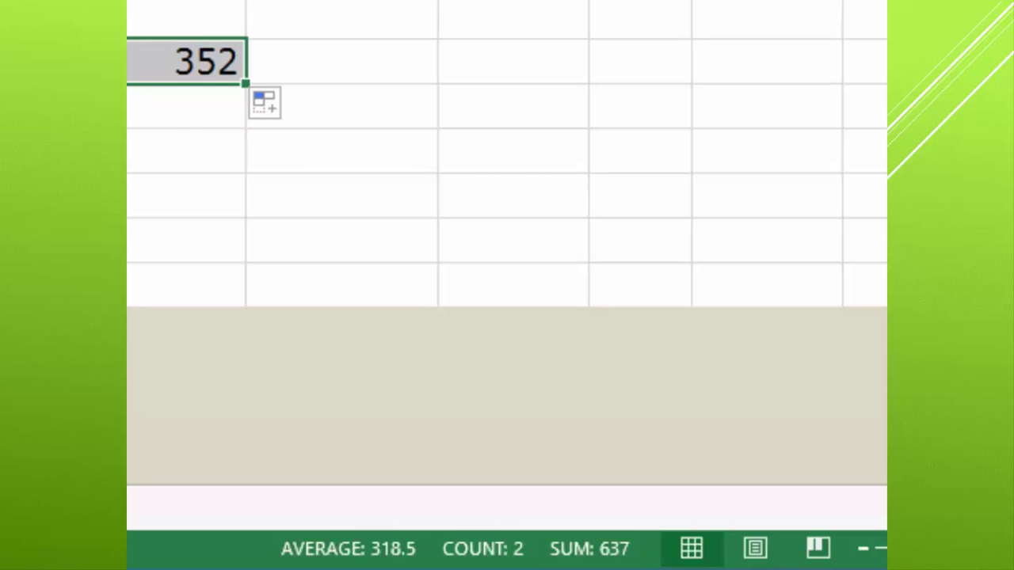
# Step: Select the Last Year Average cell B10
pyautogui.click(171, 214)
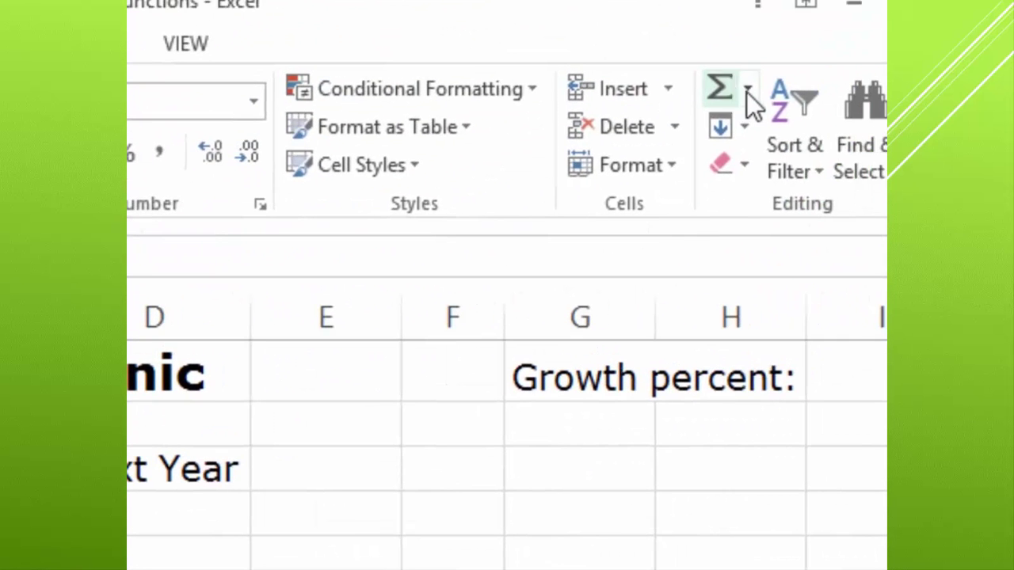
# Step: Insert an AVERAGE of B4:B7 in B10 (95) and fill it right to C10 (88)
pyautogui.click(748, 91)
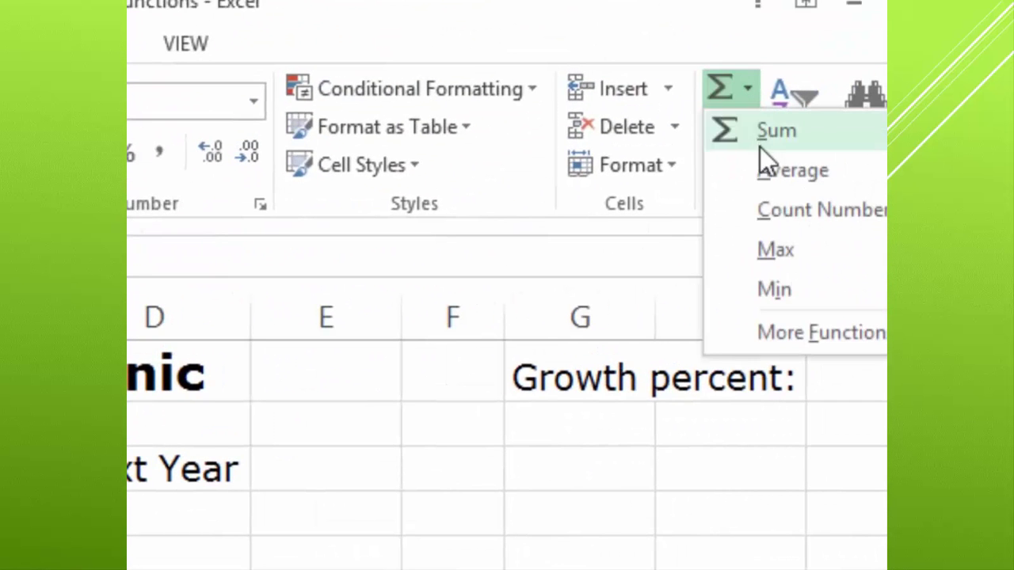
pyautogui.click(812, 173)
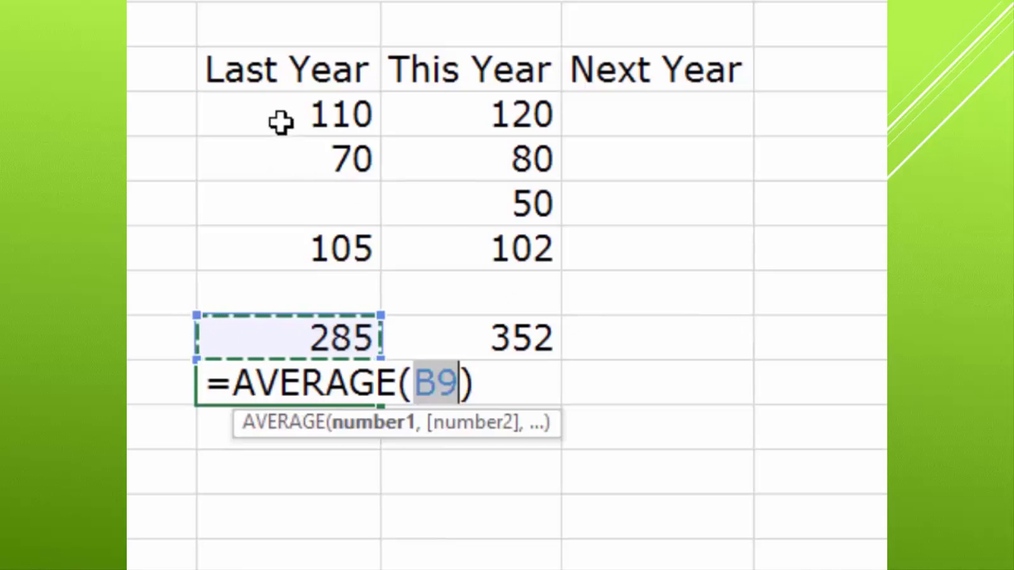
pyautogui.moveTo(288, 113); pyautogui.dragTo(286, 249)
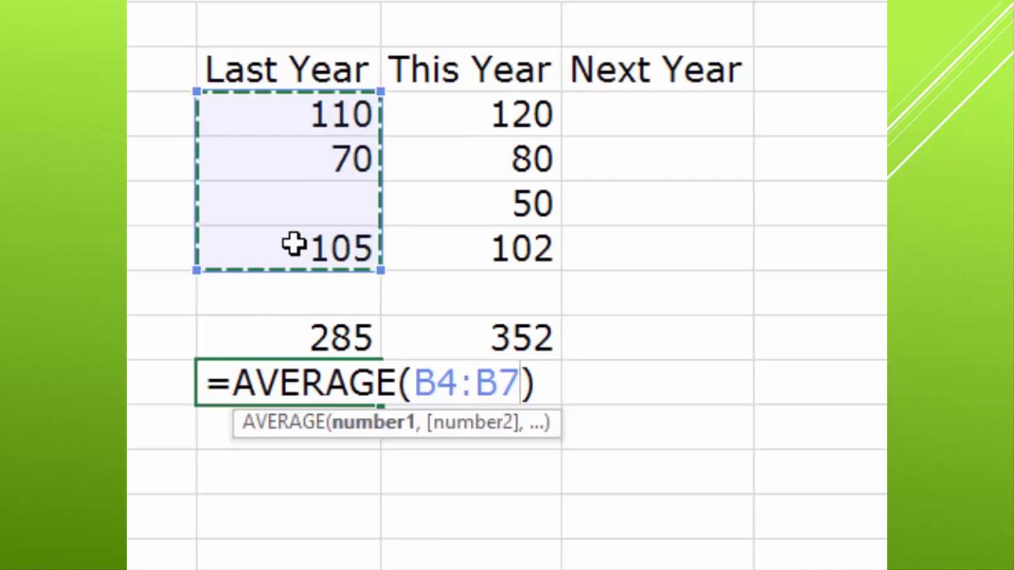
pyautogui.press('Return')
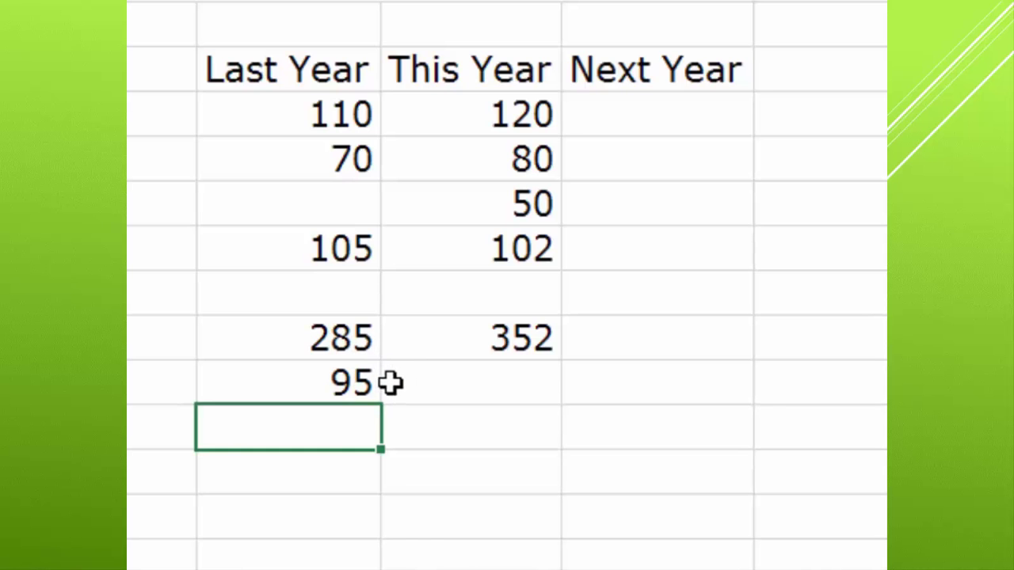
pyautogui.click(309, 381)
pyautogui.moveTo(384, 406); pyautogui.dragTo(507, 415)
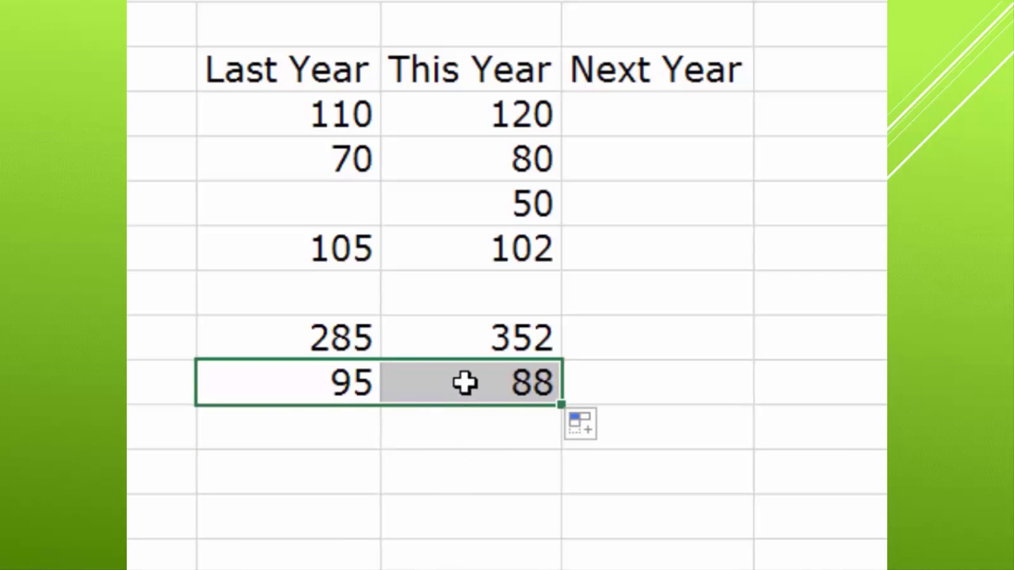
pyautogui.click(321, 428)
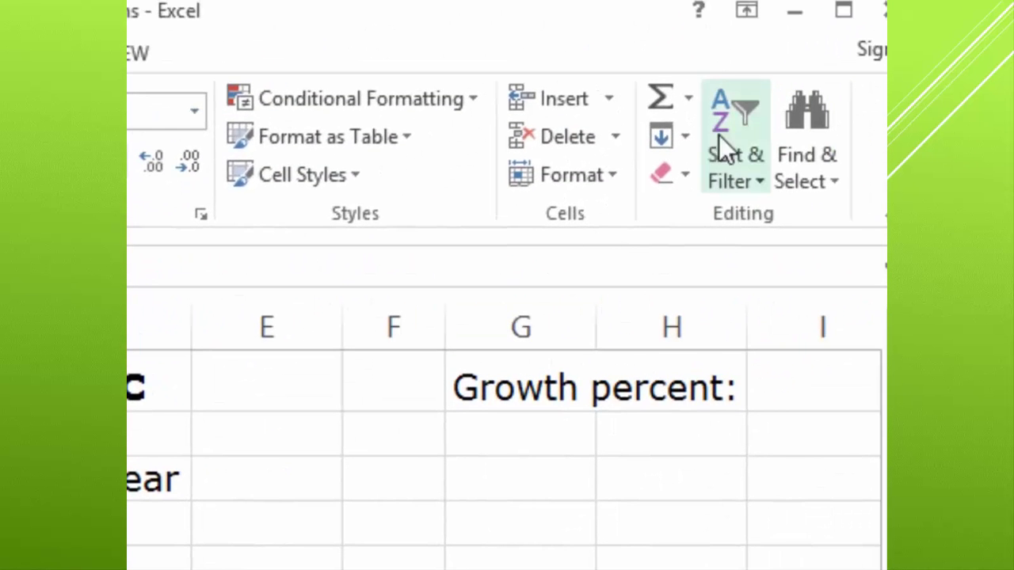
# Step: Insert COUNT(B4:B7) in B11 showing 3 and copy it right to C11 showing 4
pyautogui.click(691, 92)
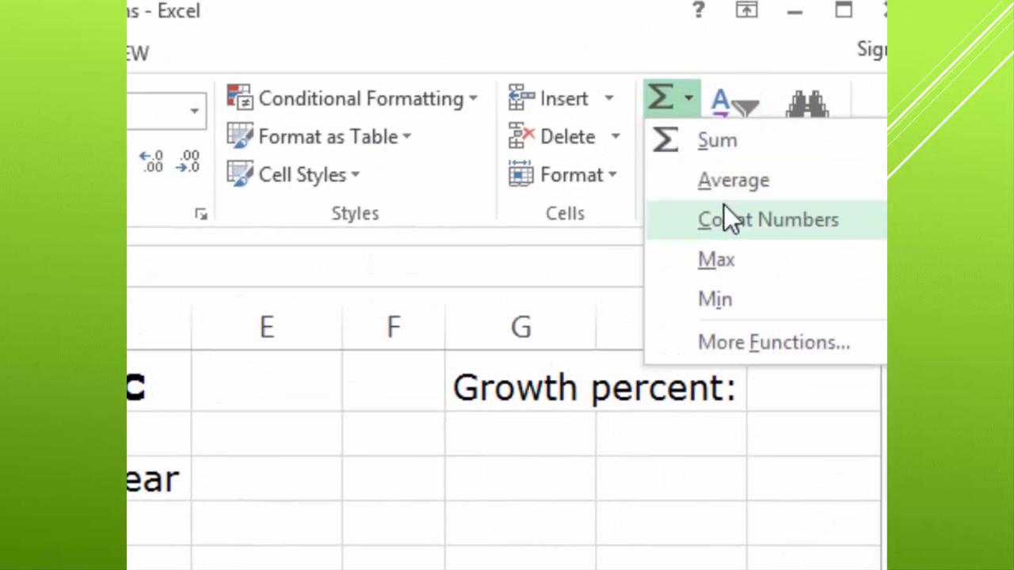
pyautogui.click(745, 223)
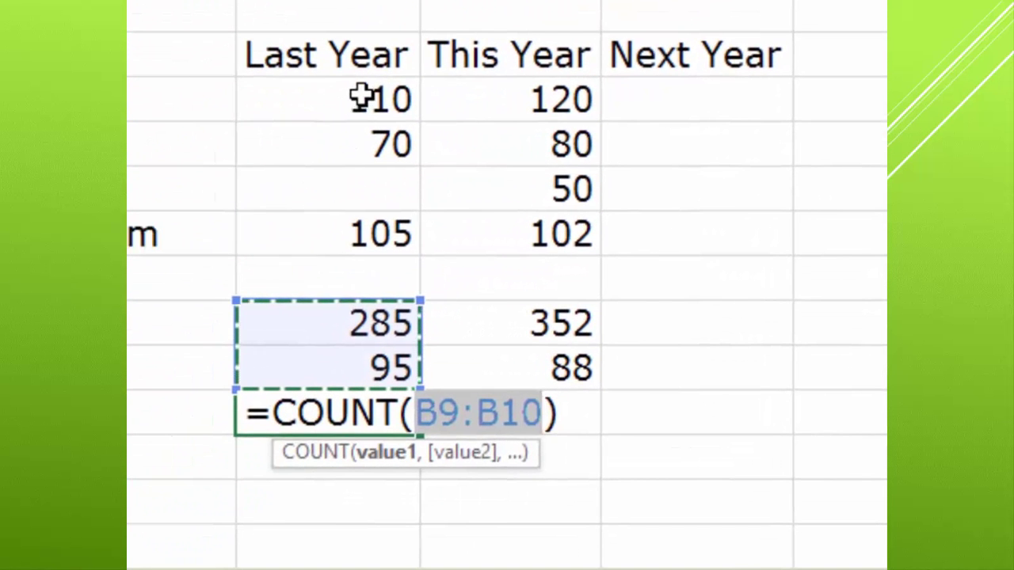
pyautogui.moveTo(361, 95); pyautogui.dragTo(356, 239)
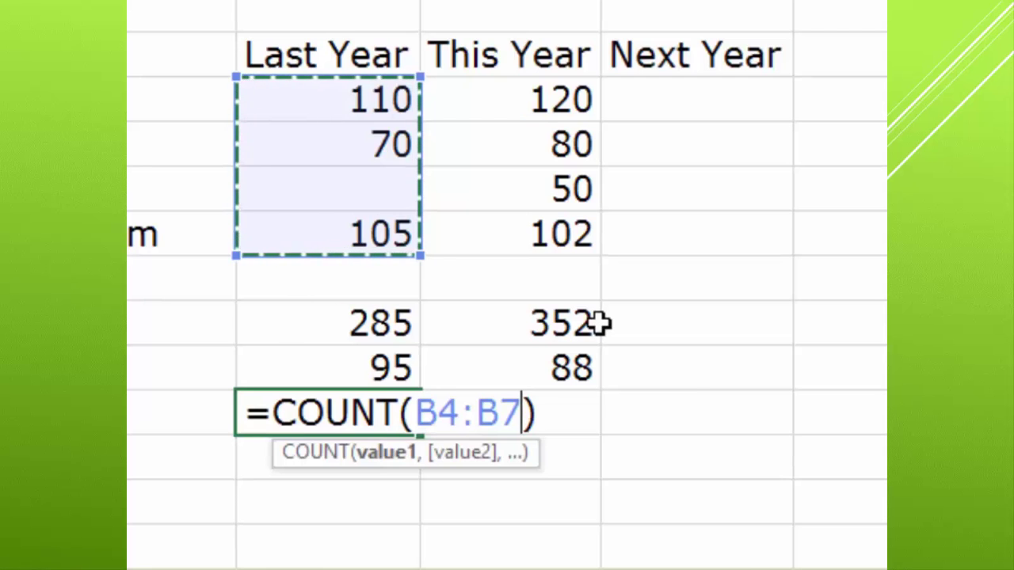
pyautogui.press('Return')
pyautogui.click(382, 406)
pyautogui.moveTo(420, 436); pyautogui.dragTo(547, 438)
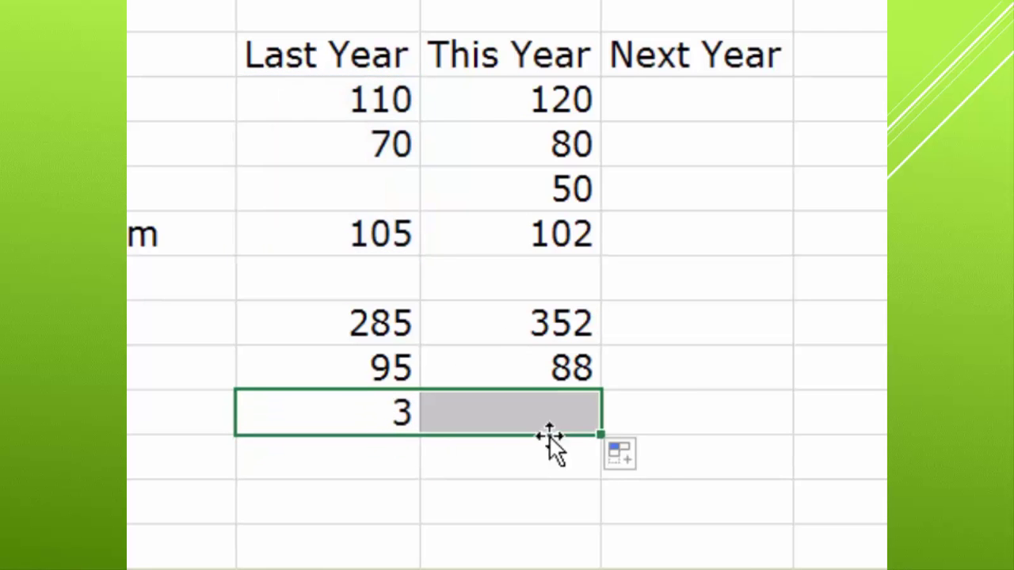
pyautogui.click(394, 426)
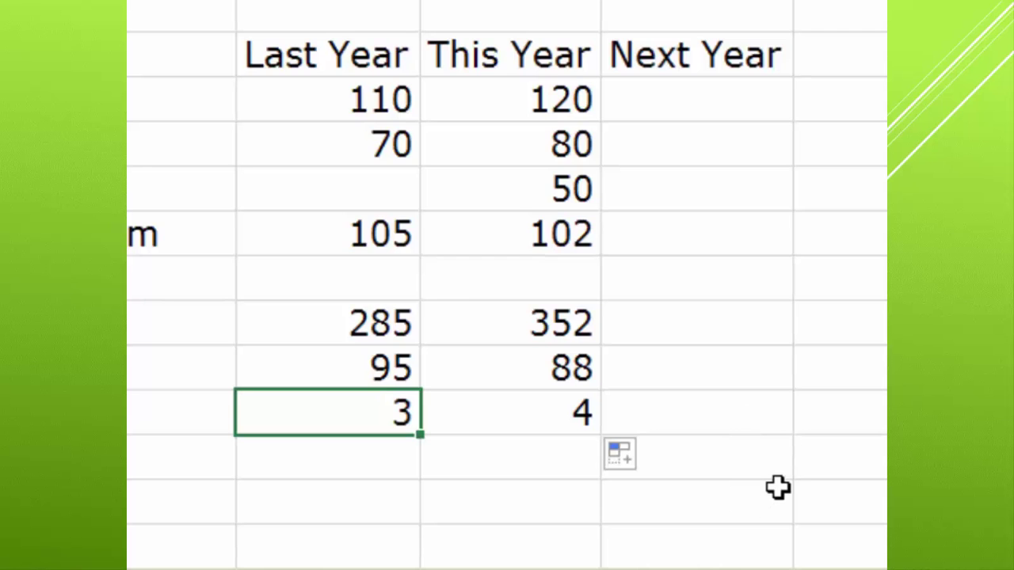
pyautogui.click(797, 460)
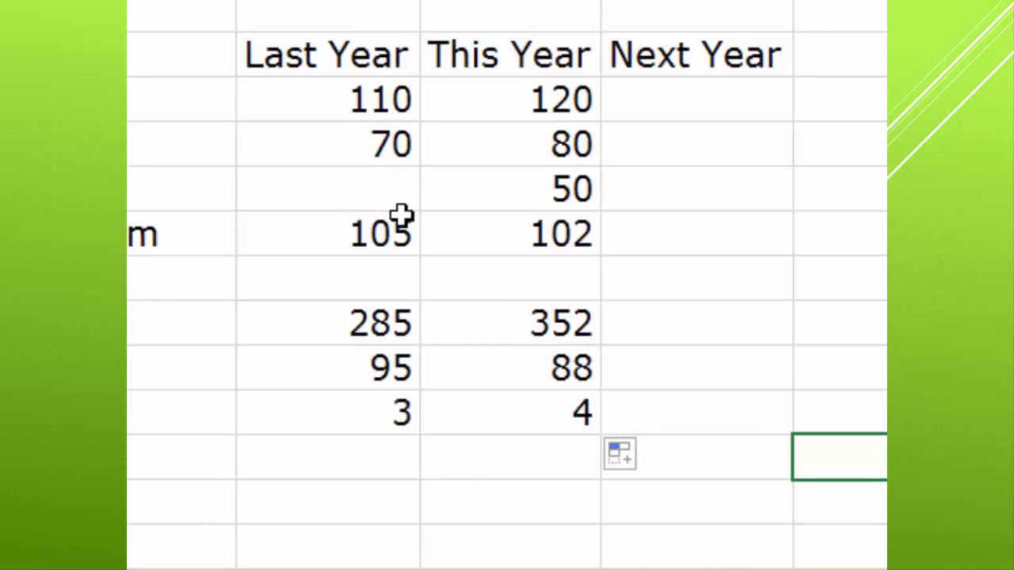
pyautogui.press('Up')
pyautogui.press('Left')
pyautogui.click(398, 185)
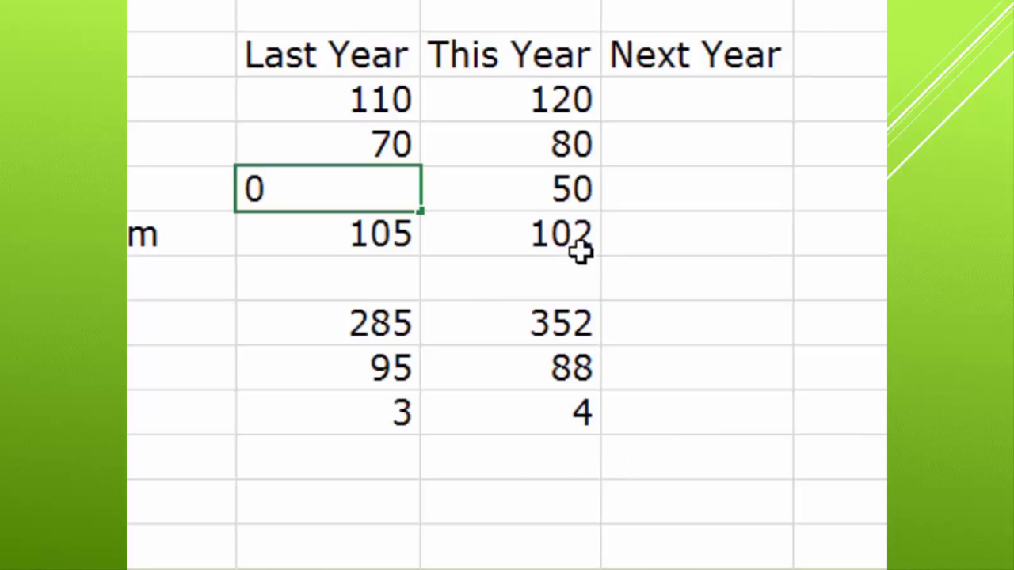
pyautogui.moveTo(357, 323); pyautogui.dragTo(384, 414)
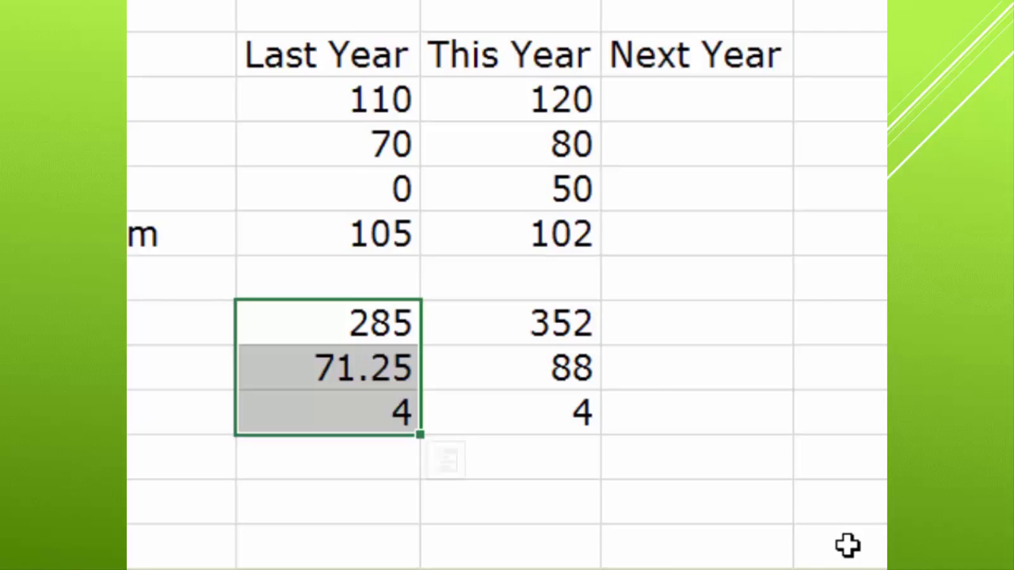
pyautogui.click(356, 188)
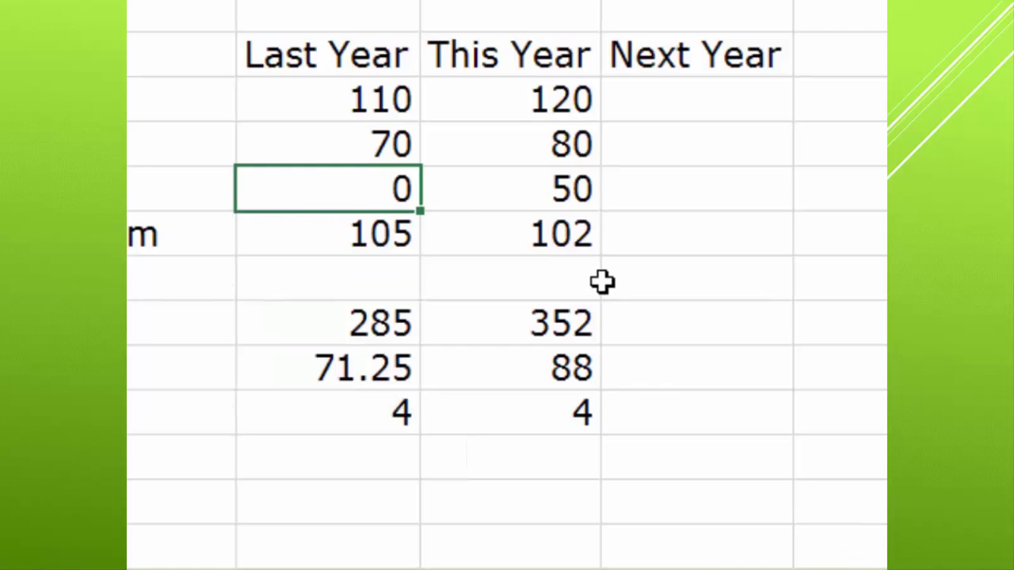
pyautogui.press('Delete')
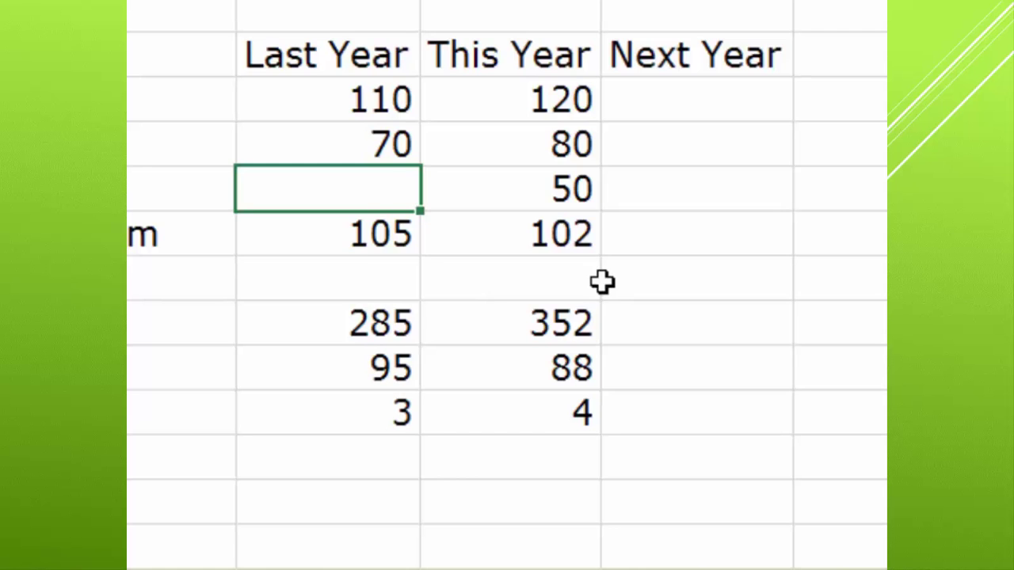
# Step: Delete the Total, Average and Count results, then select the table with an empty total row and column
pyautogui.press('Down')
pyautogui.click(690, 465)
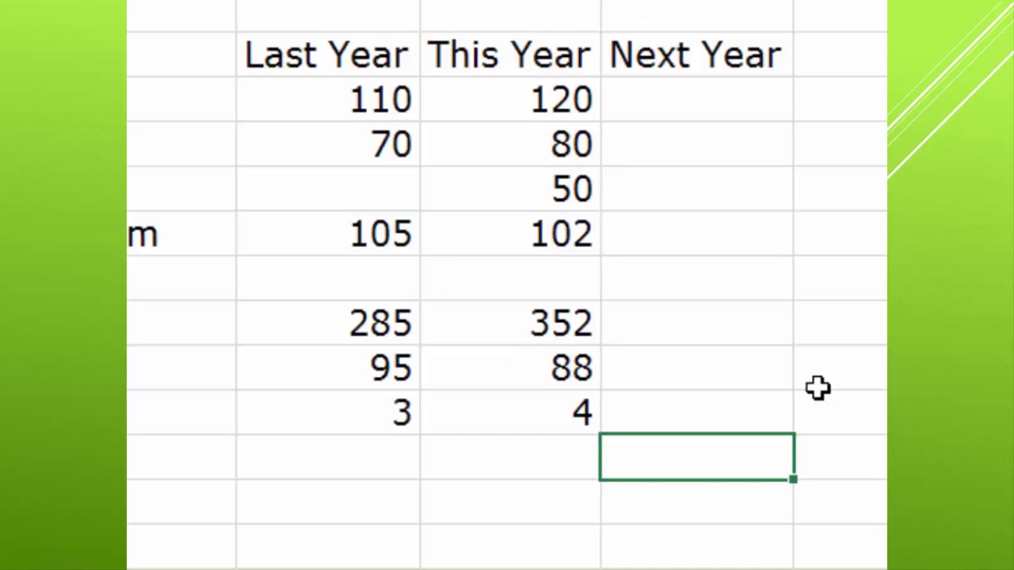
pyautogui.moveTo(131, 277); pyautogui.dragTo(130, 501)
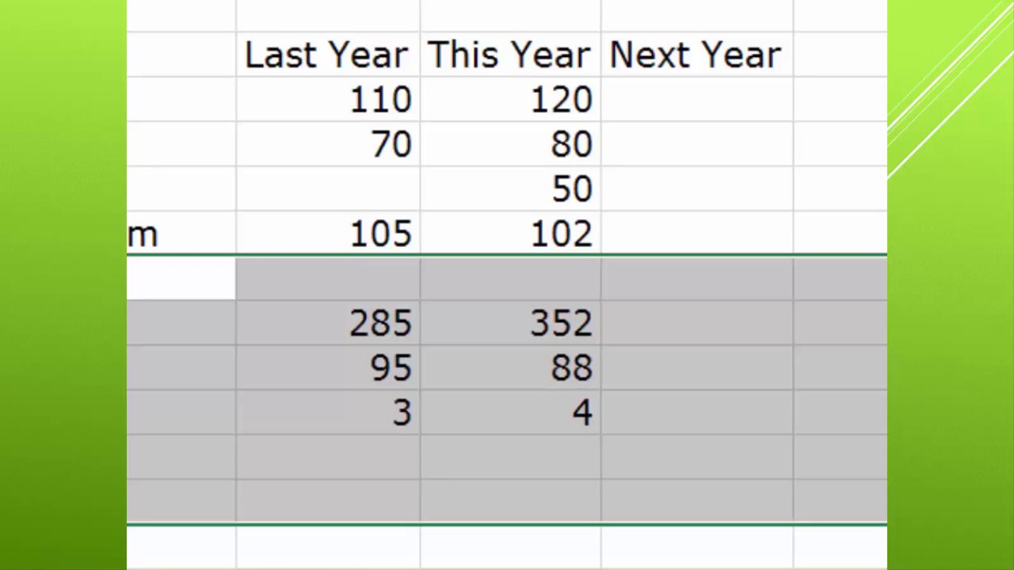
pyautogui.rightClick(131, 566)
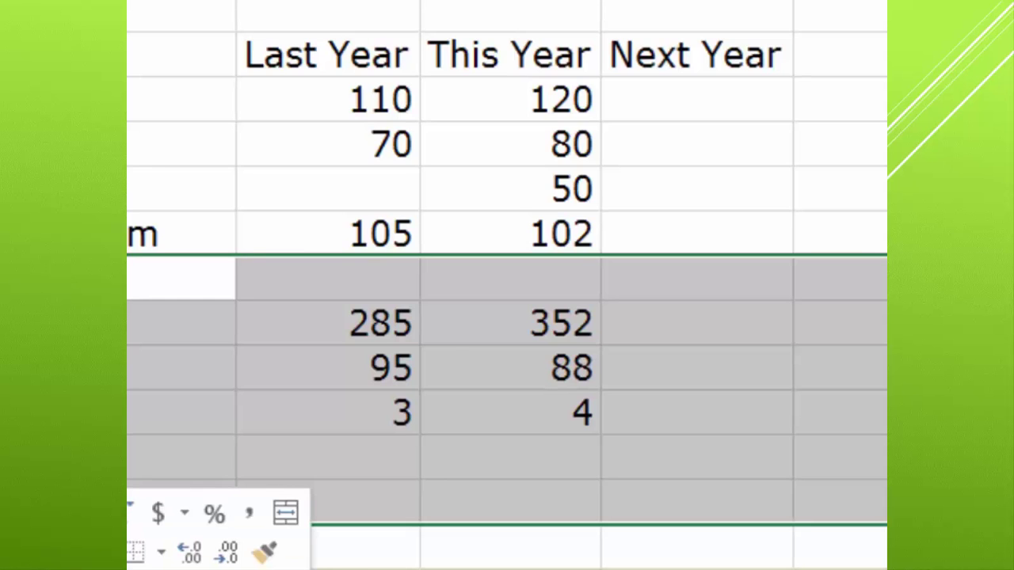
pyautogui.press('Escape')
pyautogui.press('Delete')
pyautogui.click(731, 403)
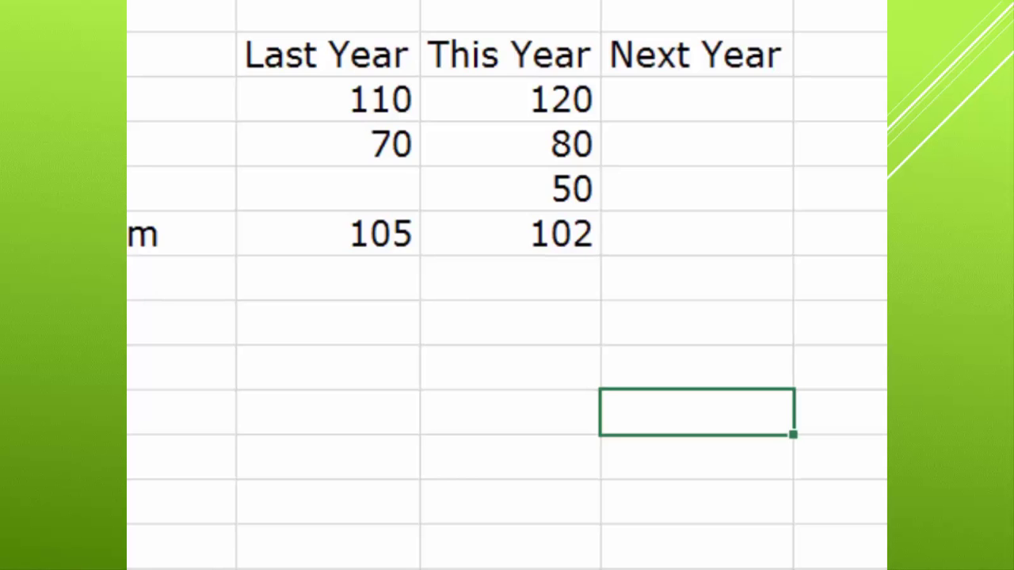
pyautogui.moveTo(159, 54); pyautogui.dragTo(657, 293)
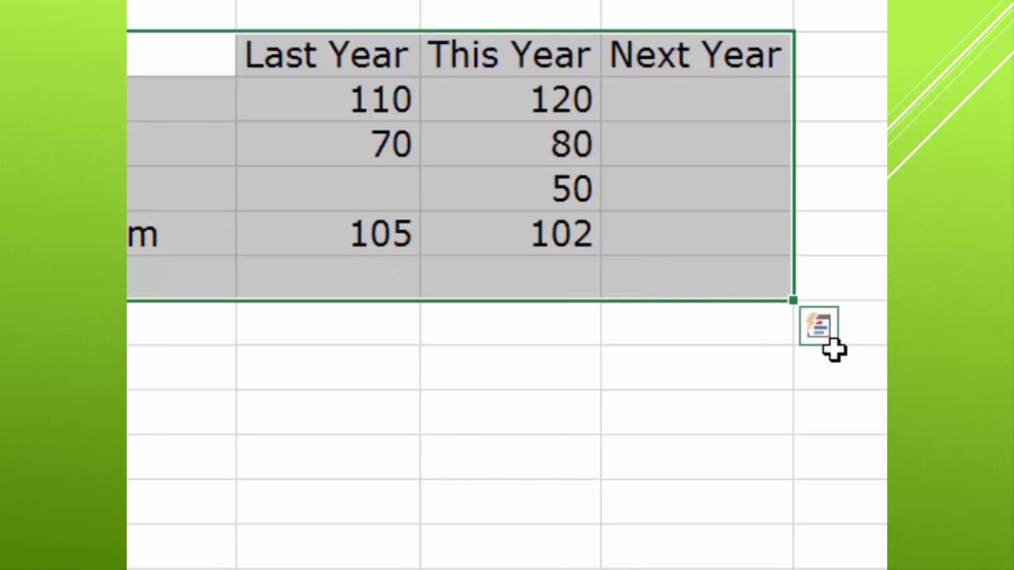
# Step: Apply Alt+= AutoSum for Next Year row totals and bottom totals 285, 352 and 637
pyautogui.hotkey('alt', '=')
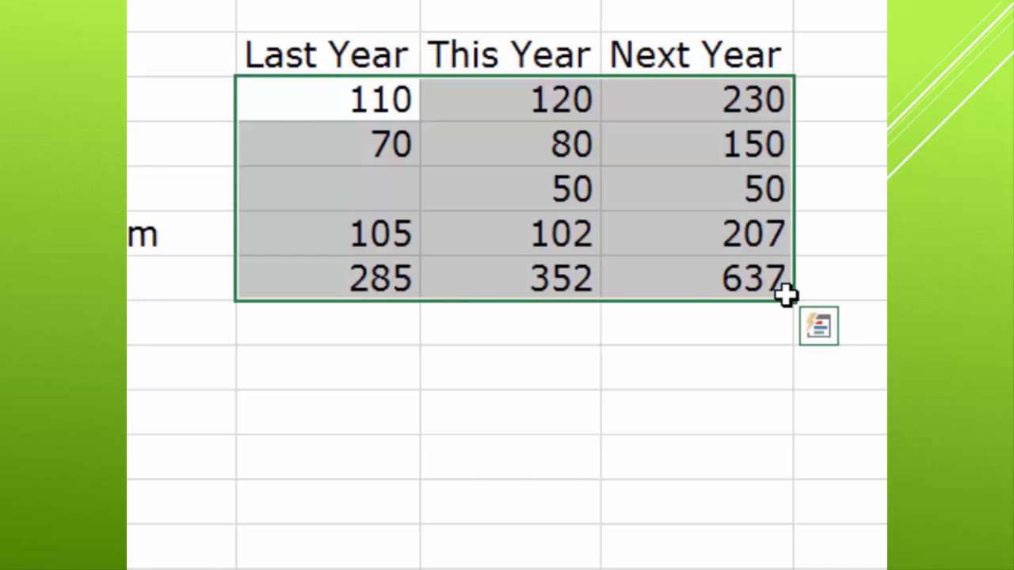
pyautogui.click(570, 290)
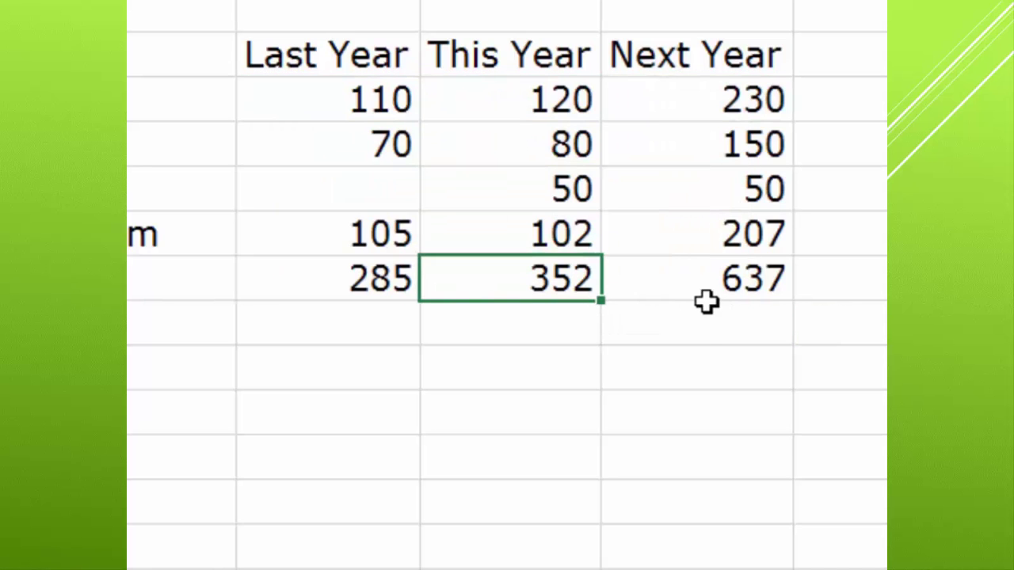
pyautogui.click(772, 293)
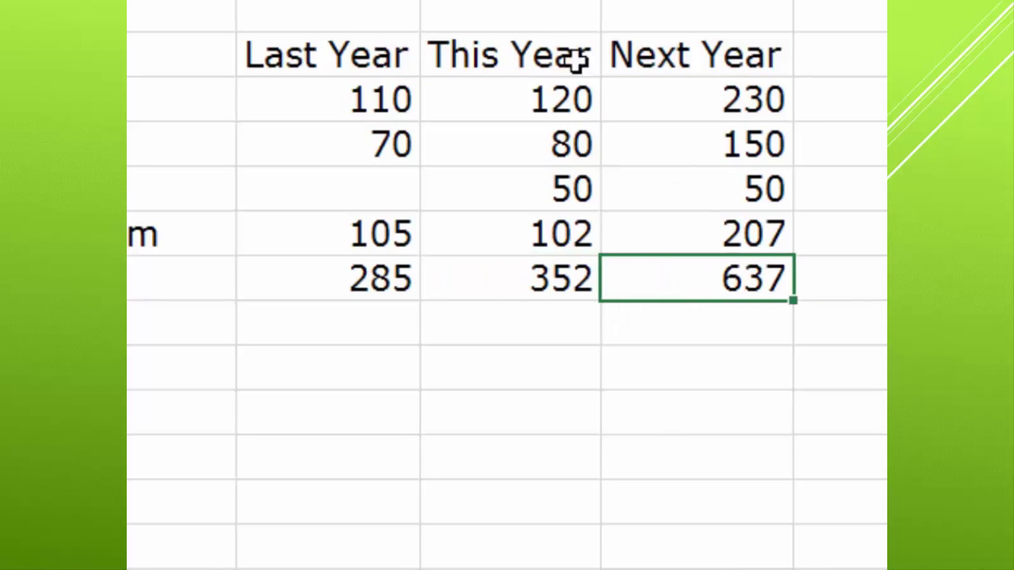
pyautogui.moveTo(718, 103); pyautogui.dragTo(761, 285)
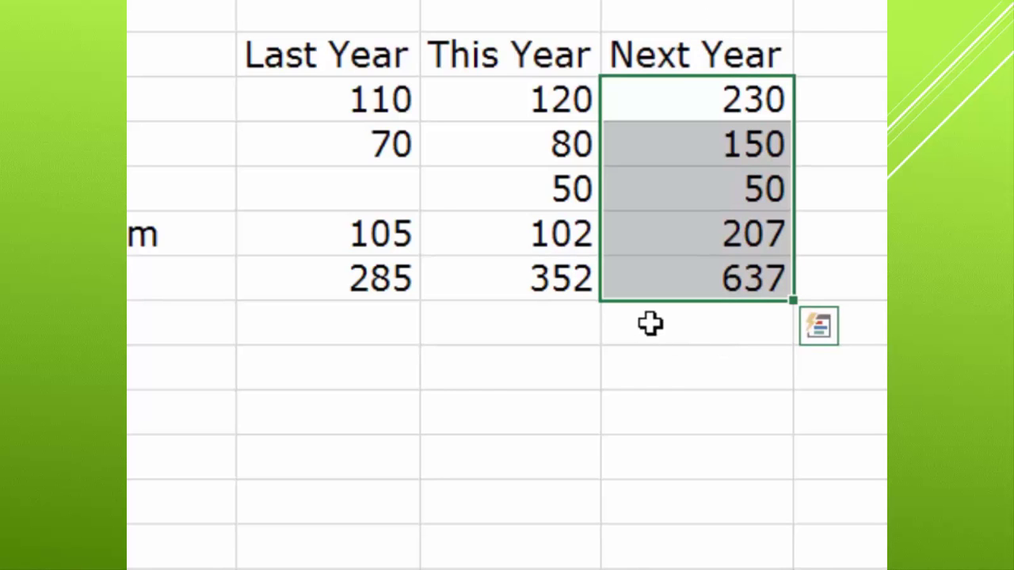
pyautogui.moveTo(371, 81); pyautogui.dragTo(555, 283)
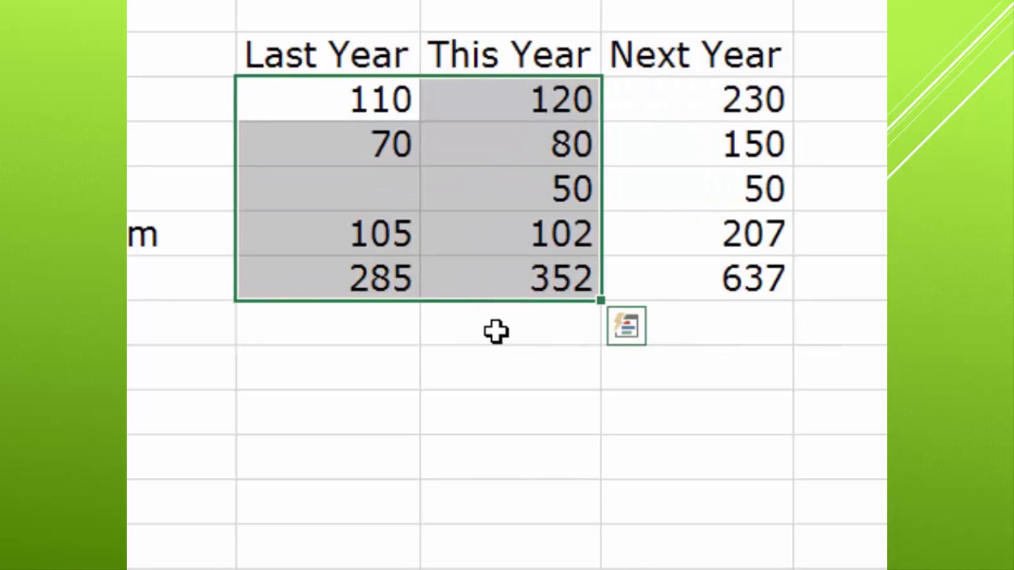